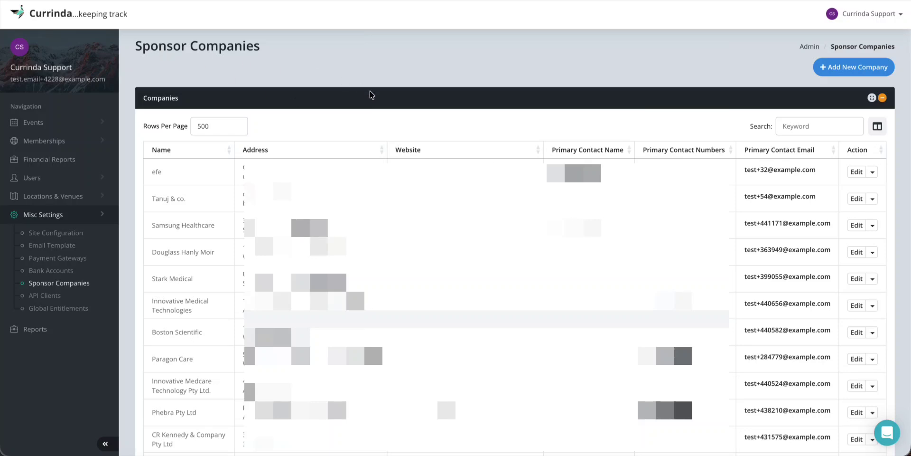
- Start a new sponsor company named Currinda, entering Victoria as both its address and its suburb
click(857, 68)
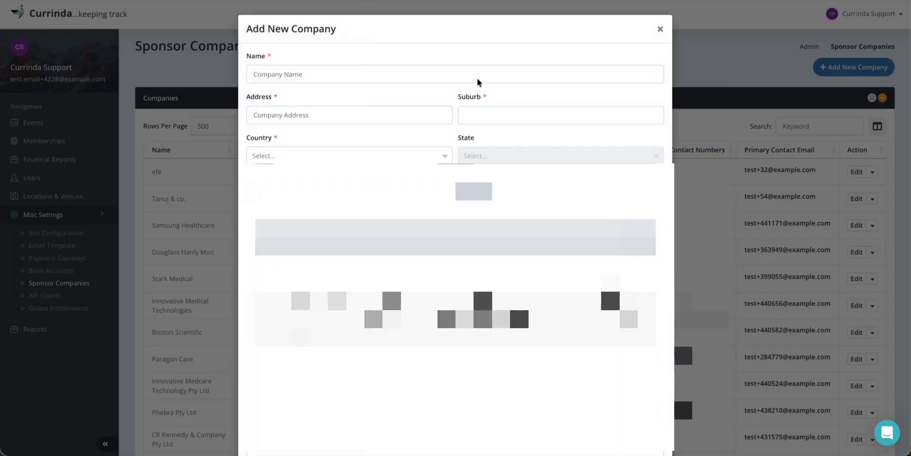
click(375, 73)
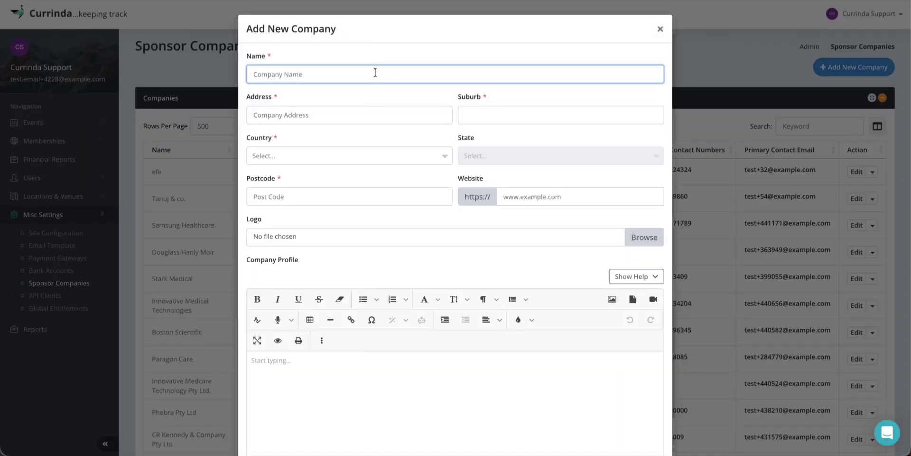
text(Currinda)
click(313, 118)
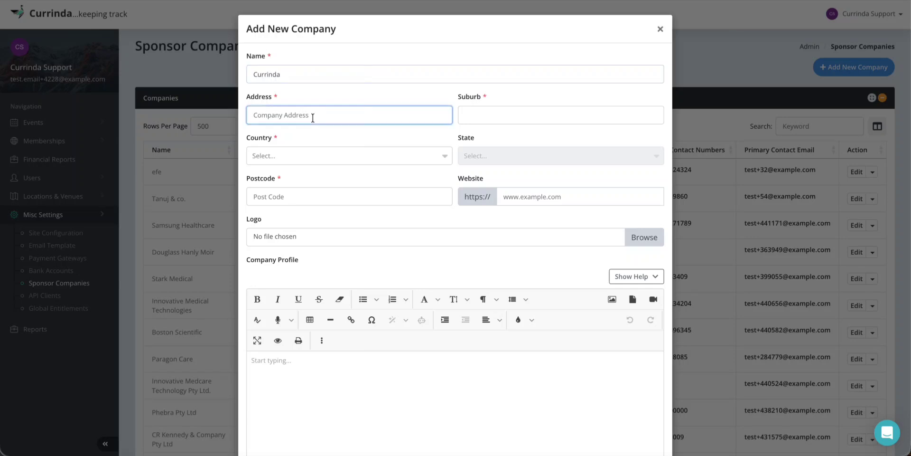
text(Victoria)
click(474, 116)
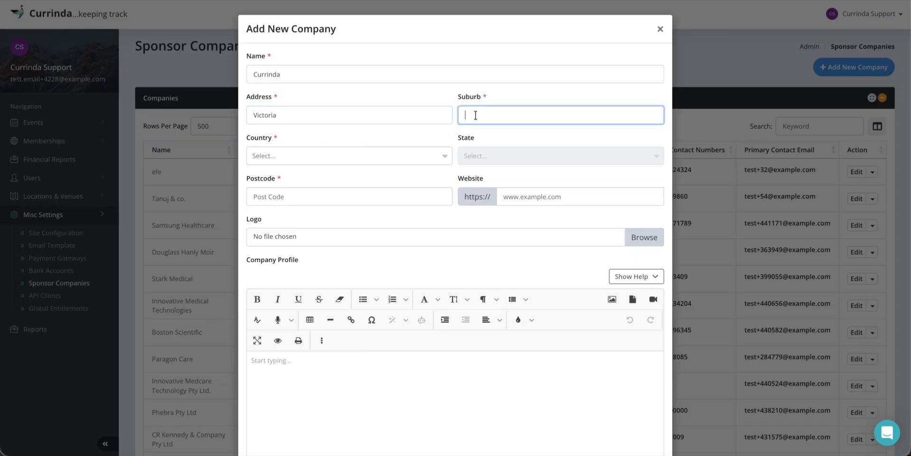
text(Victoria)
- Set the new company's country to Australia and its state to Victoria
click(323, 157)
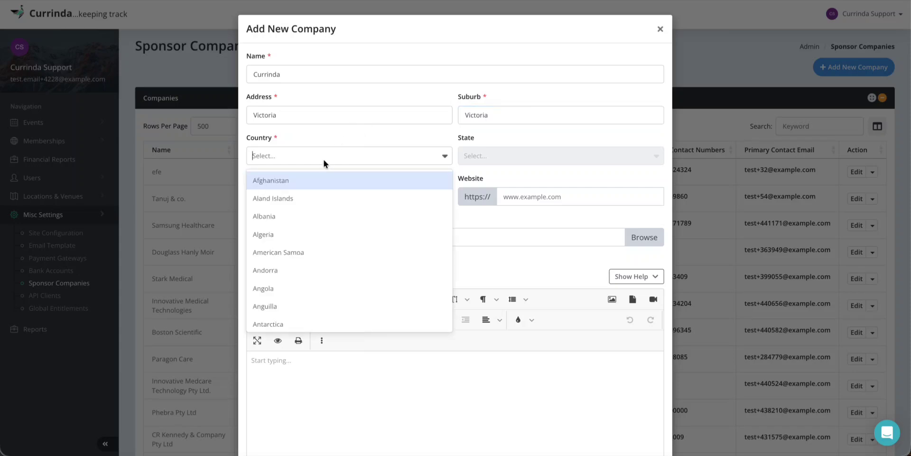
text(Aust)
key(Return)
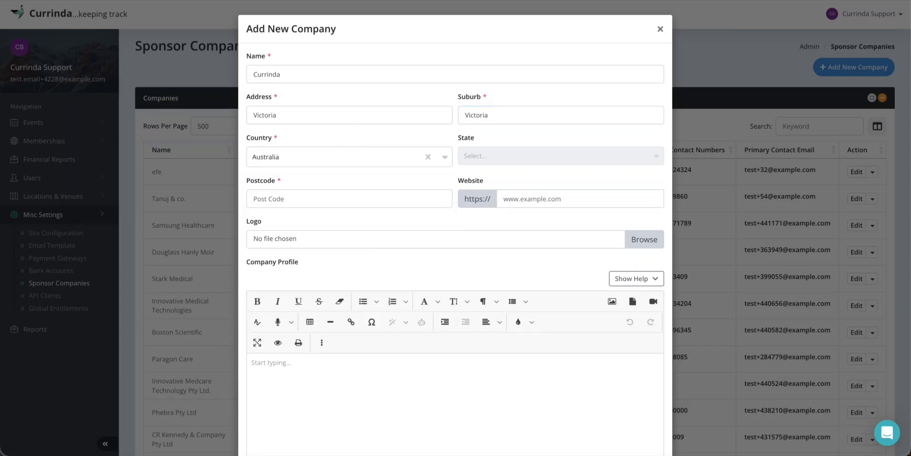
click(529, 152)
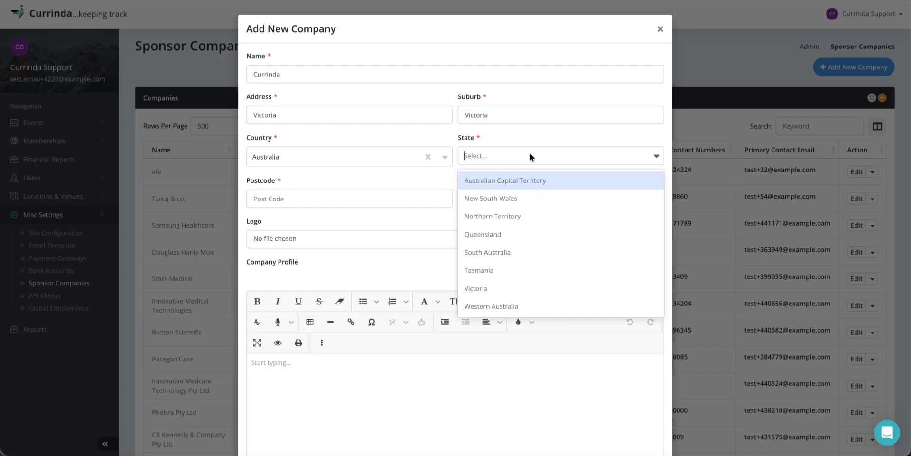
click(498, 288)
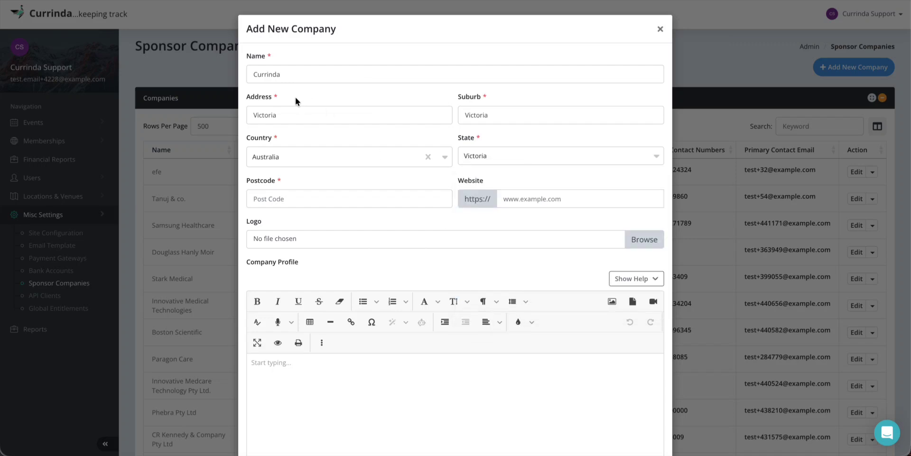
- Replace the company's address with Melbourne and enter postcode 123456 and website currinda.com
double_click(266, 115)
text(Melbourne)
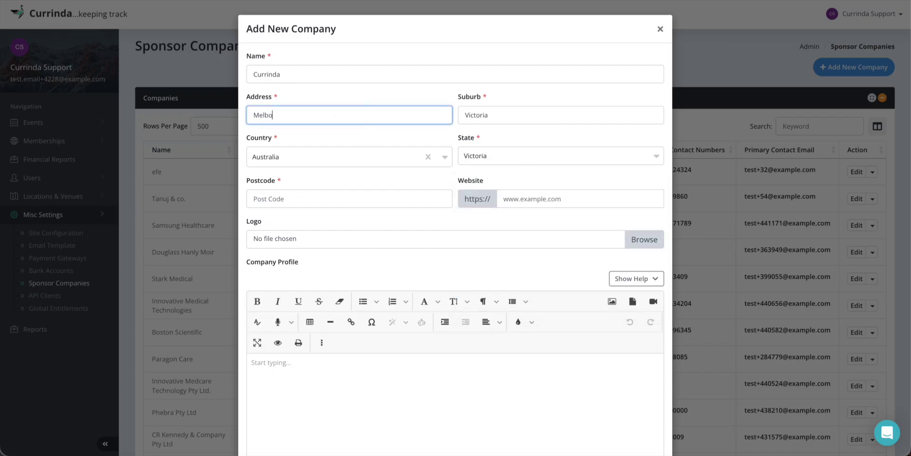
click(273, 198)
text(123456)
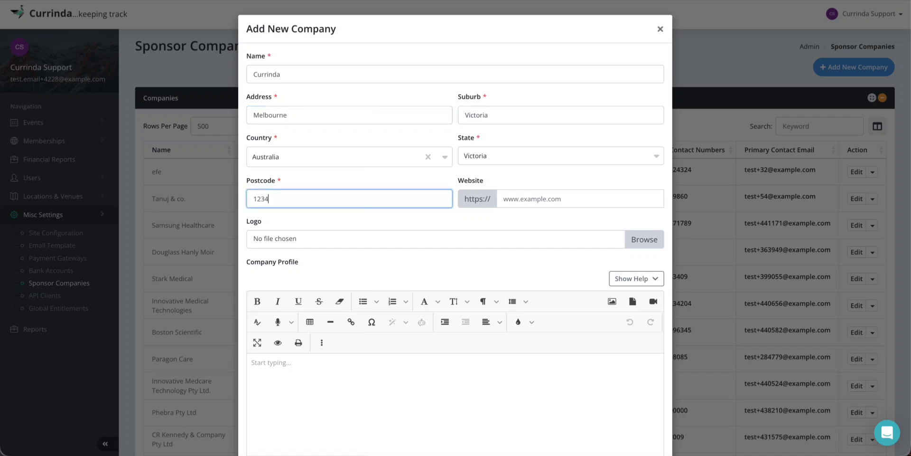
click(538, 197)
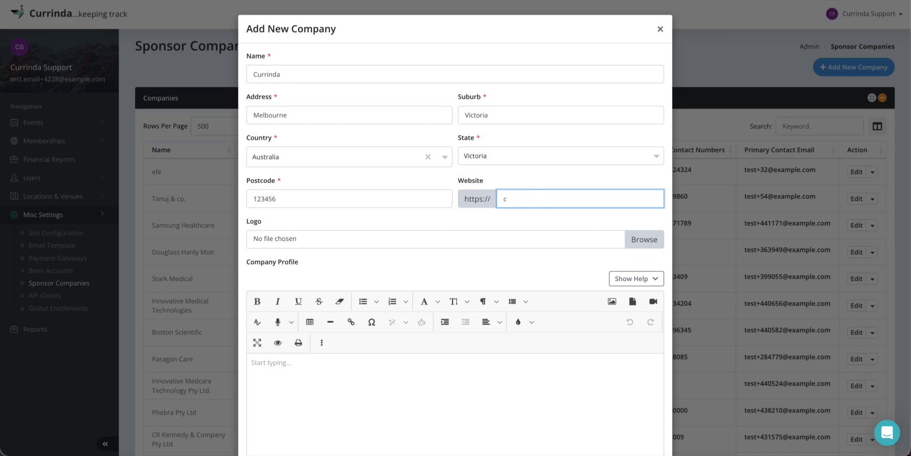
text(currinda.com)
- Write the company profile as "Currinda is an Event management company."
scroll(400, 263, down, 2)
scroll(361, 328, down, 1)
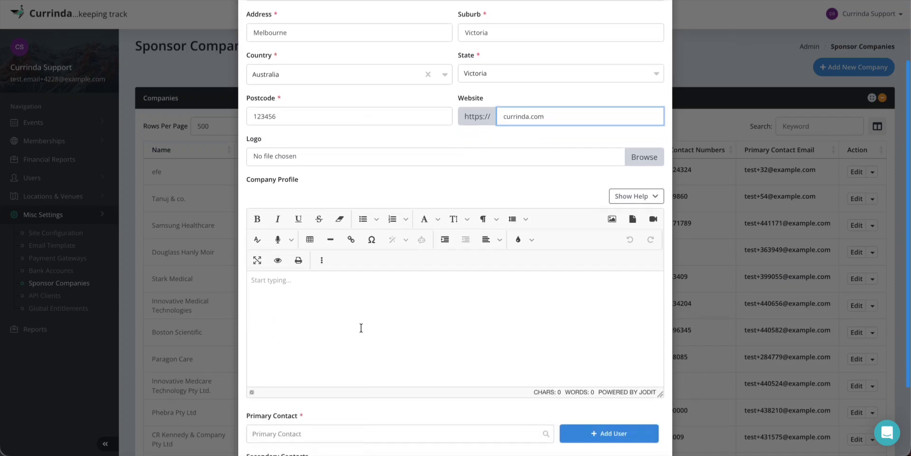
click(312, 285)
text(C)
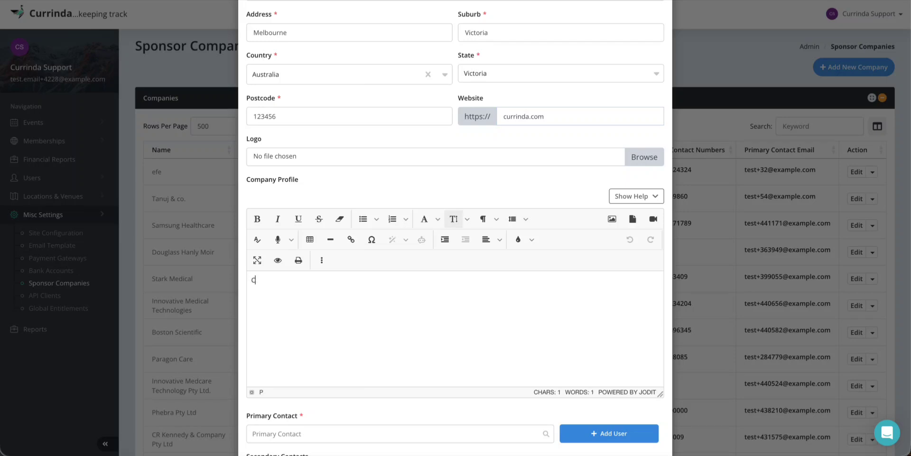
text(urrinda is an Event )
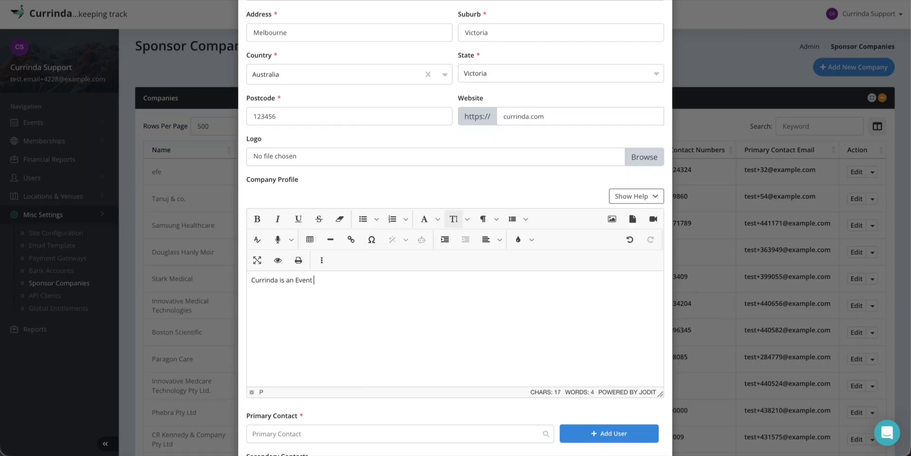
text(management company,)
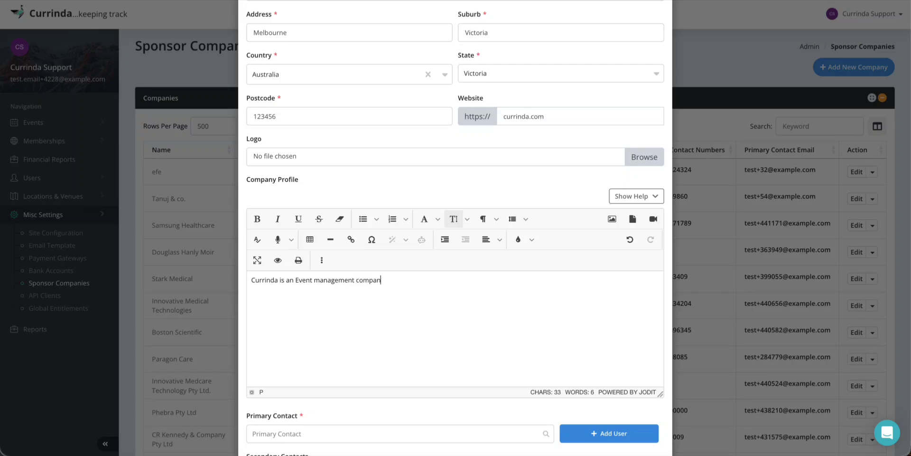
key(BackSpace)
text(.)
- Examine the fields of the Add User form for a new primary contact and close it without adding anyone
scroll(351, 301, down, 2)
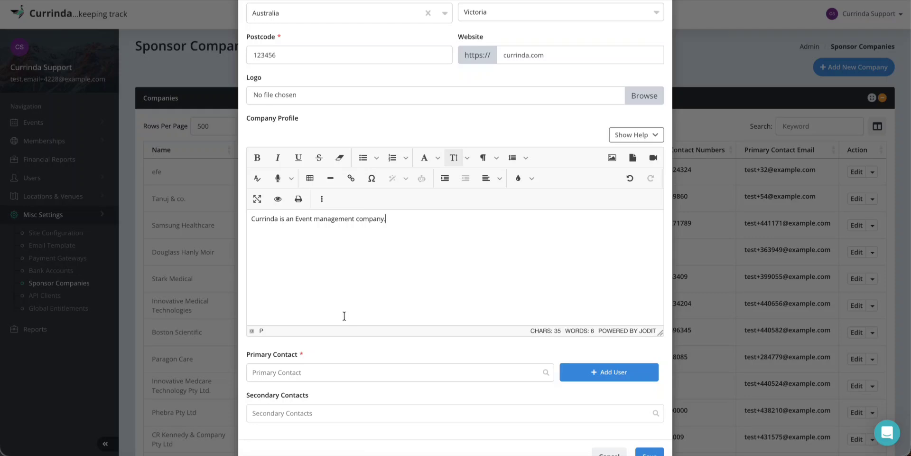
scroll(370, 349, down, 1)
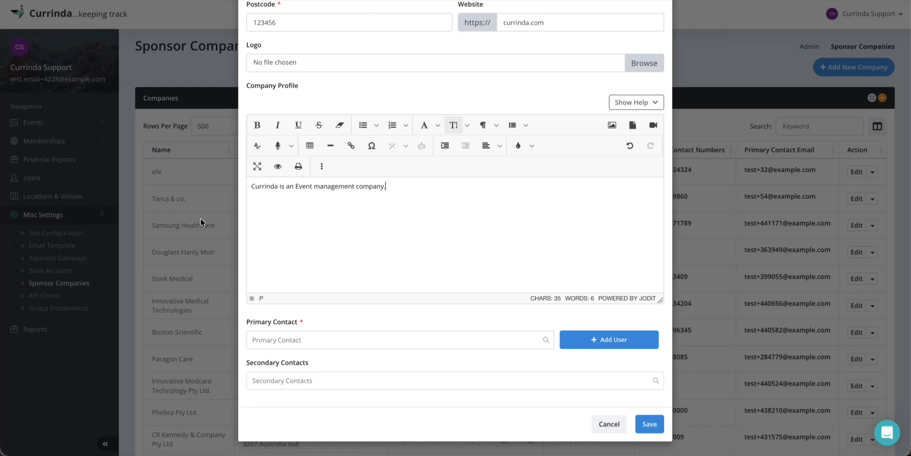
click(619, 339)
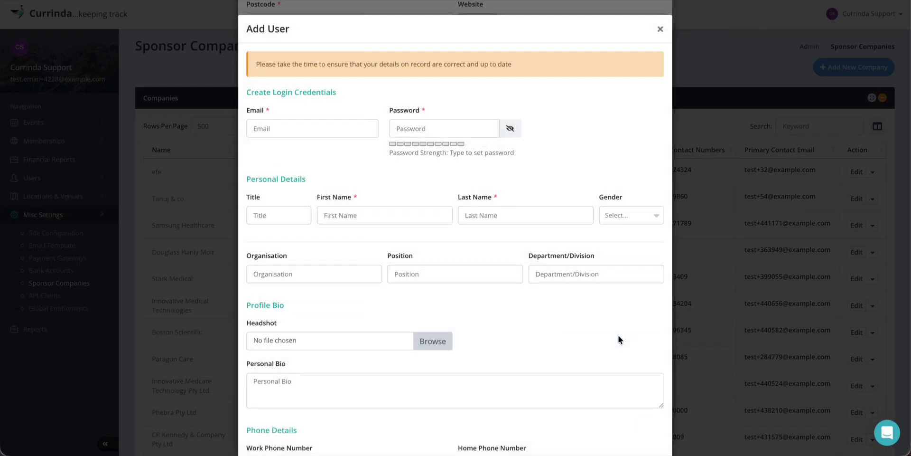
scroll(445, 260, down, 2)
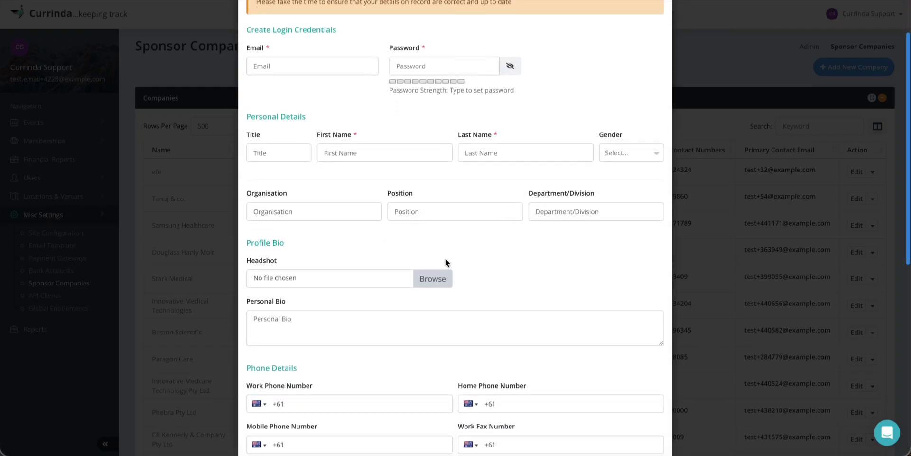
scroll(445, 259, down, 5)
scroll(445, 262, down, 3)
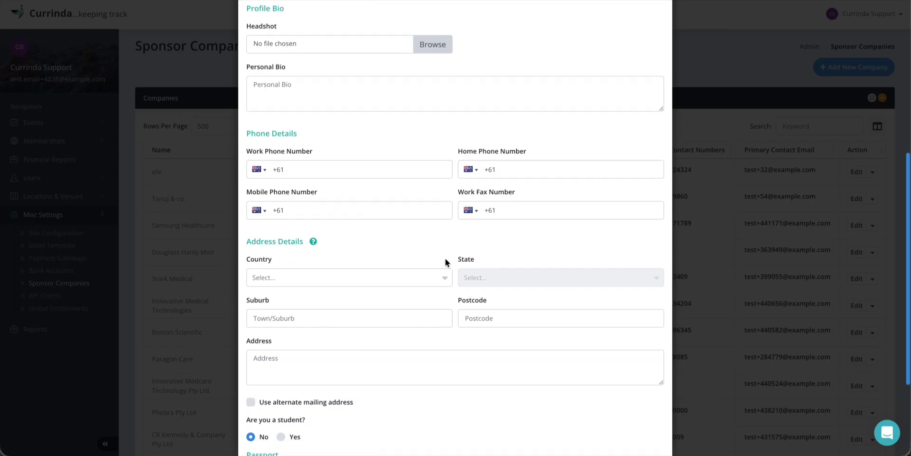
scroll(445, 259, up, 9)
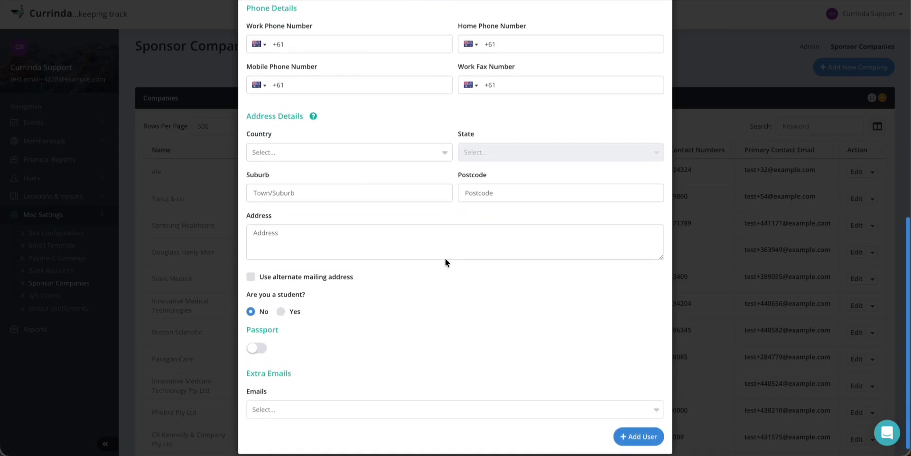
click(660, 29)
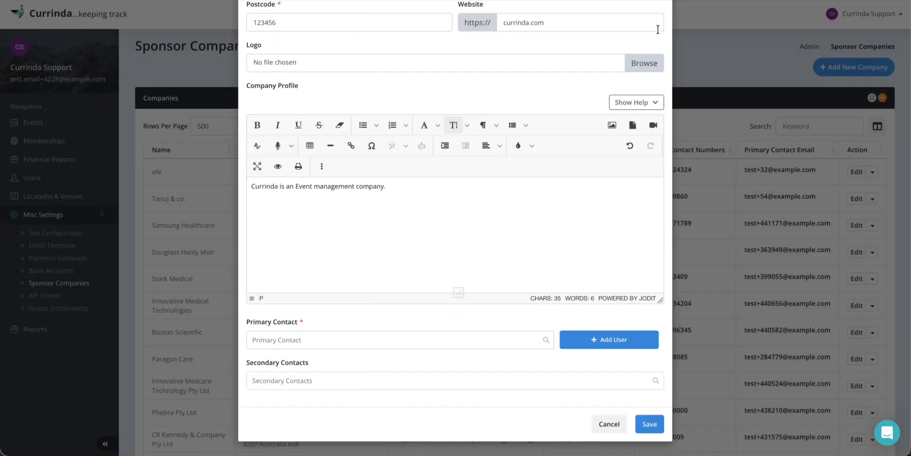
- Search existing users for "a" and choose the fourth match as the company's primary contact
click(316, 339)
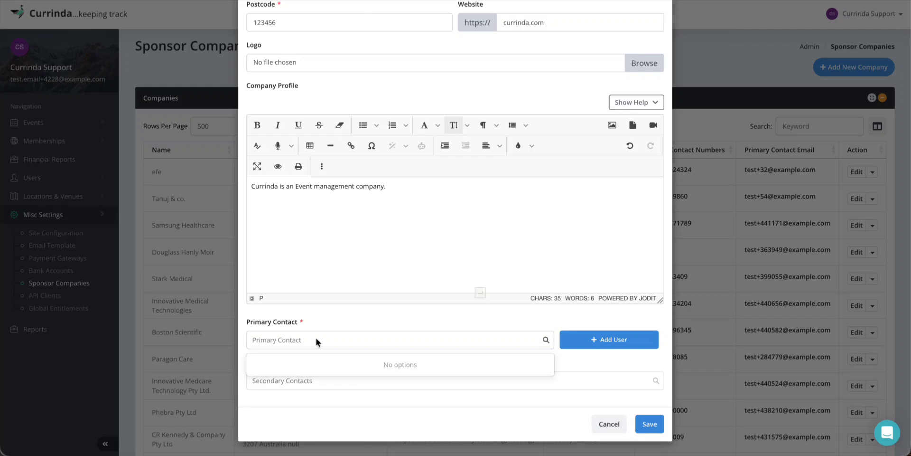
text(a)
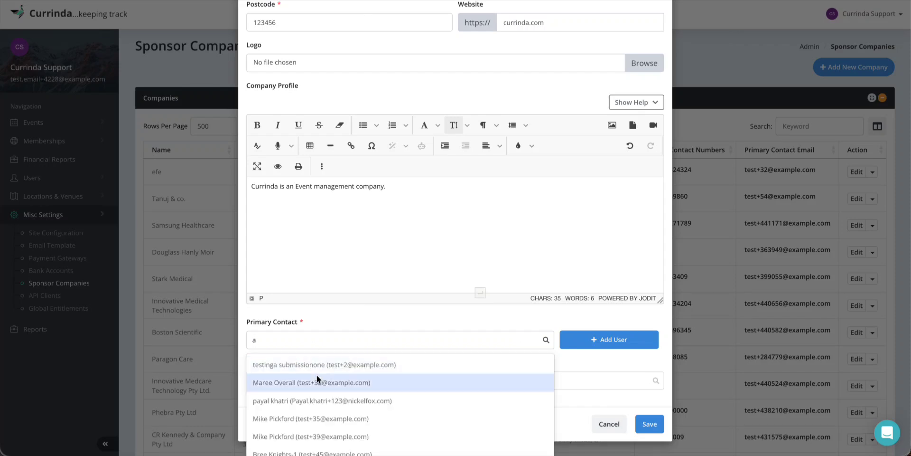
scroll(317, 374, down, 1)
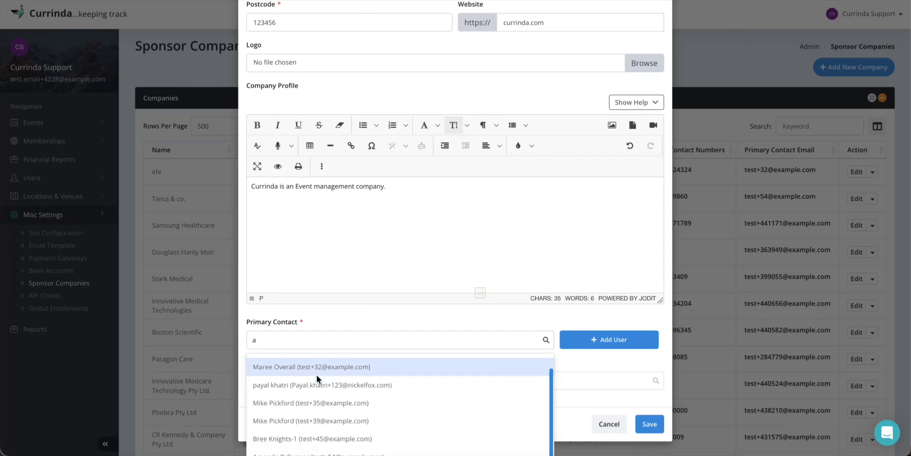
click(290, 397)
- Search for "a" to add the third matching user as a secondary contact, and save the new company
scroll(445, 351, down, 1)
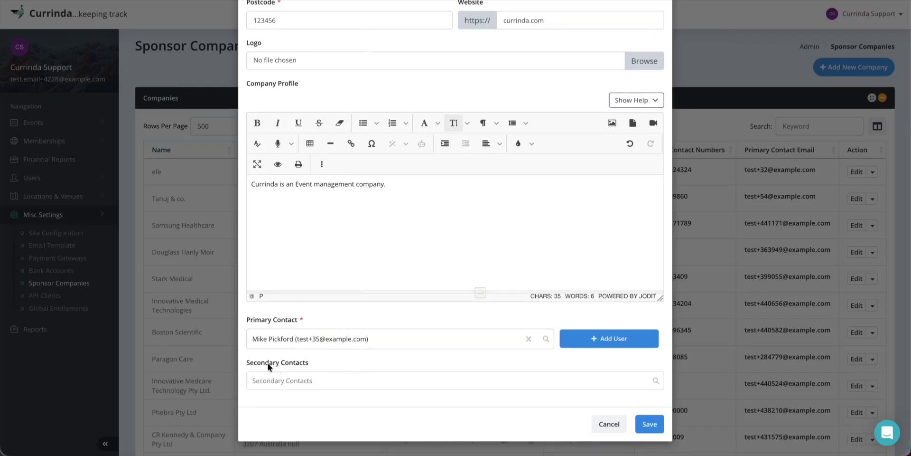
click(340, 378)
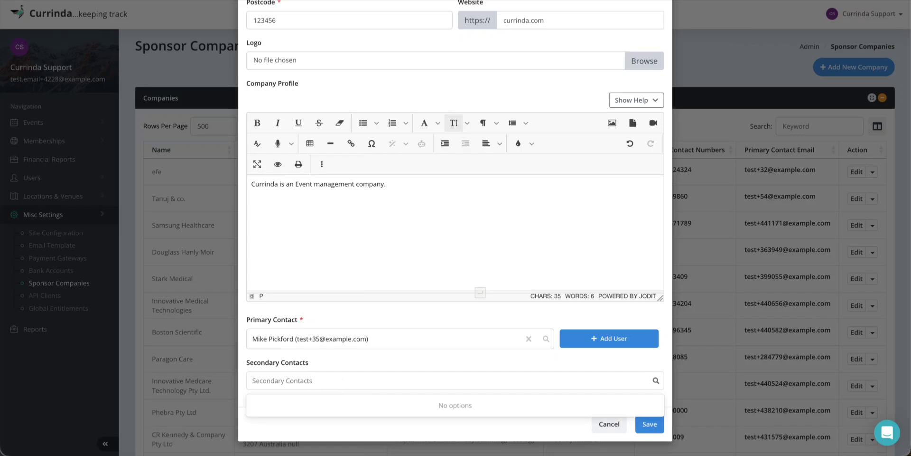
text(a)
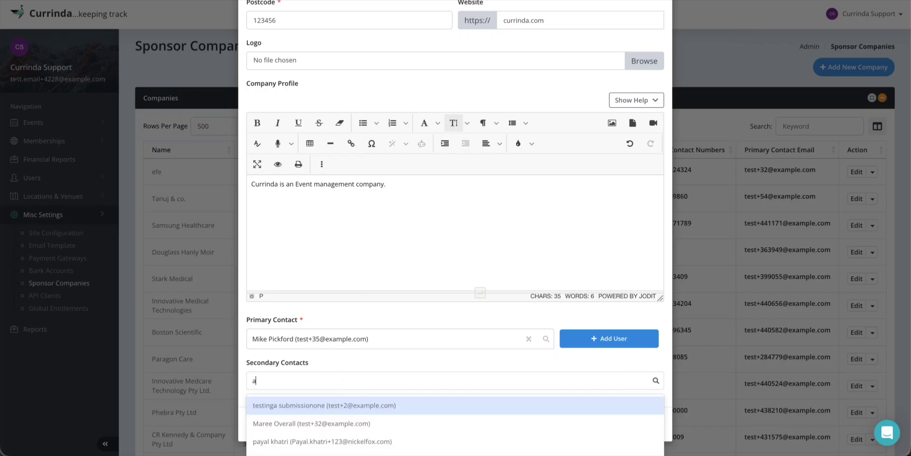
scroll(310, 432, down, 1)
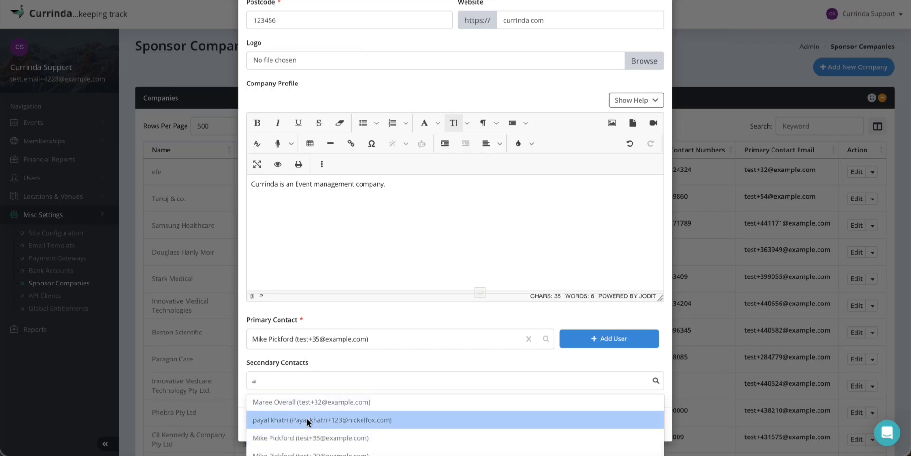
click(306, 418)
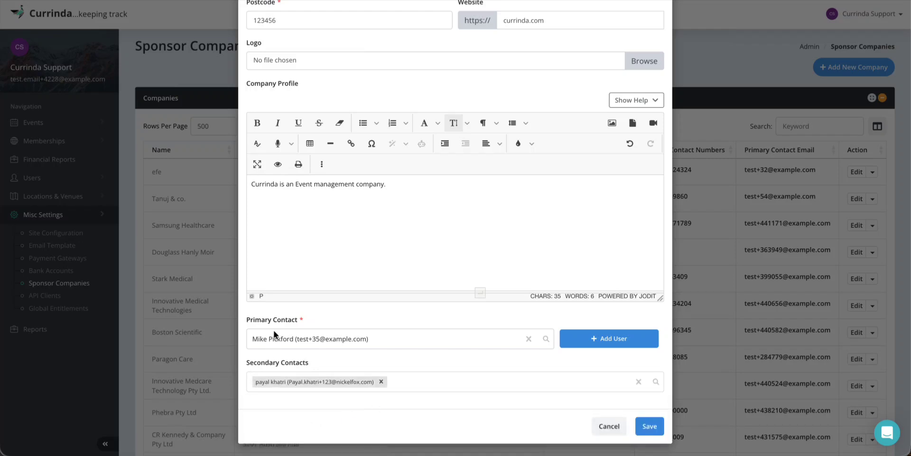
scroll(378, 335, up, 1)
scroll(378, 336, down, 1)
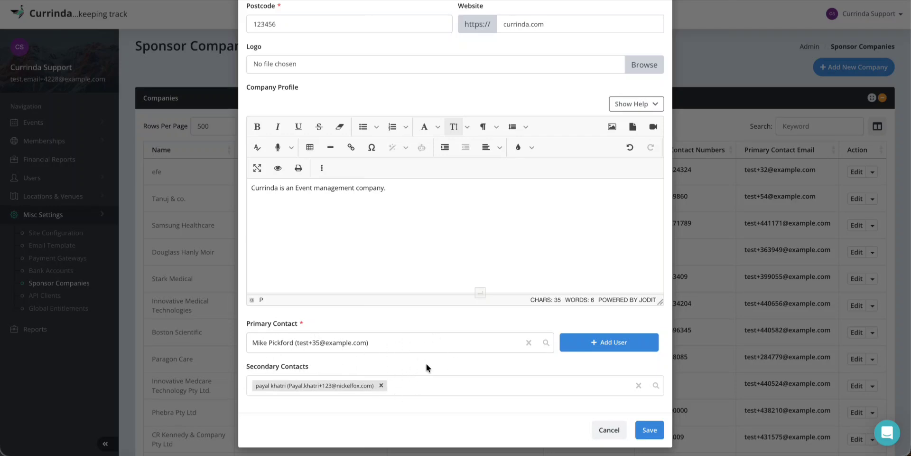
click(649, 429)
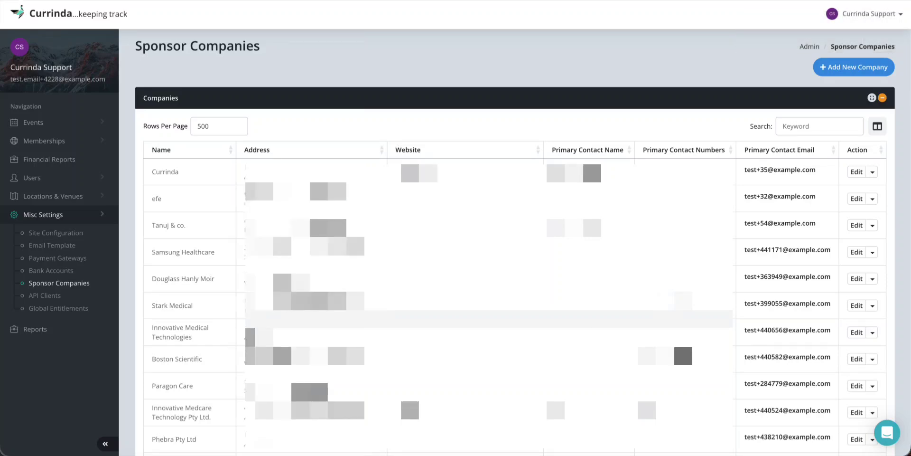
- Start a new global entitlement named "5 Free Registrations" in the Global Entitlements settings
click(56, 309)
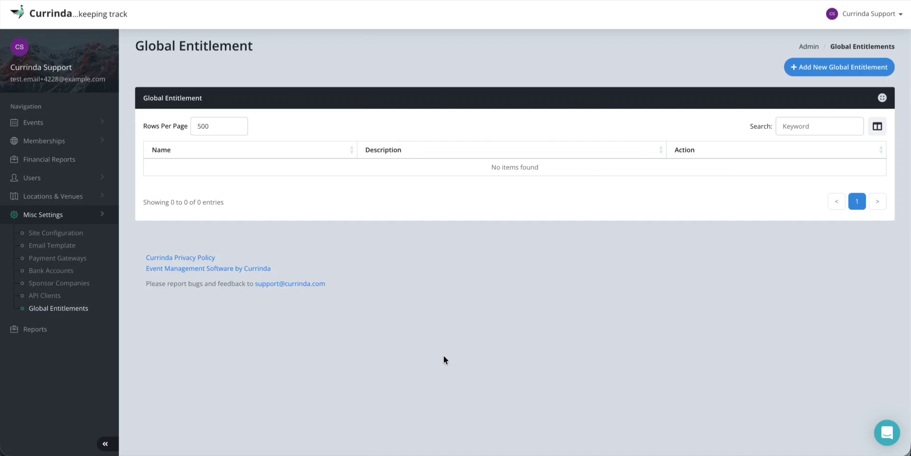
click(835, 71)
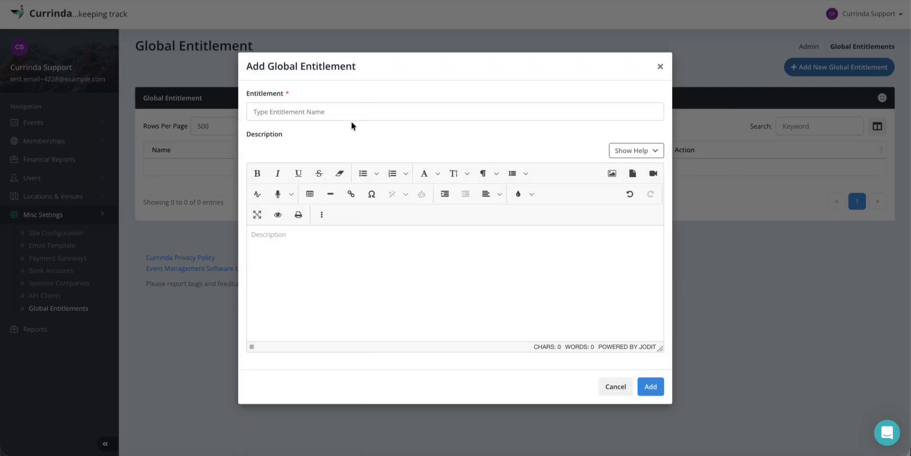
click(321, 114)
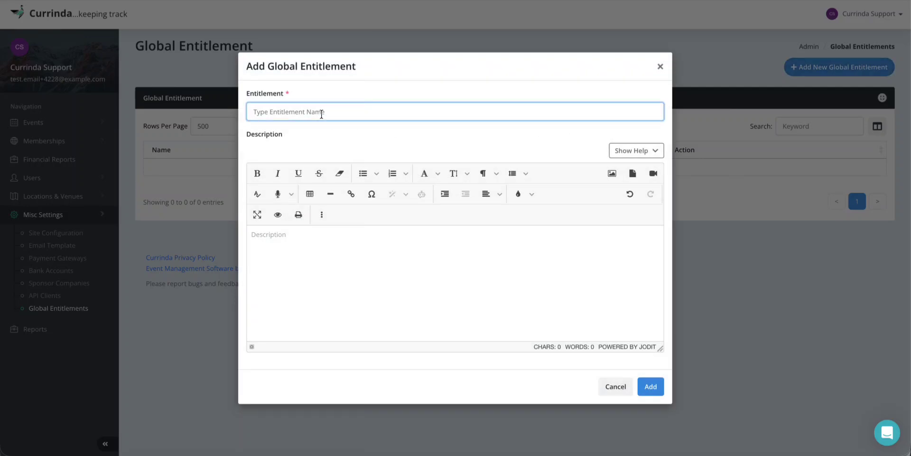
text(5 Free Registrations)
- Describe the entitlement as "5 free registrations for people associated with the sponsor." and add it
click(287, 246)
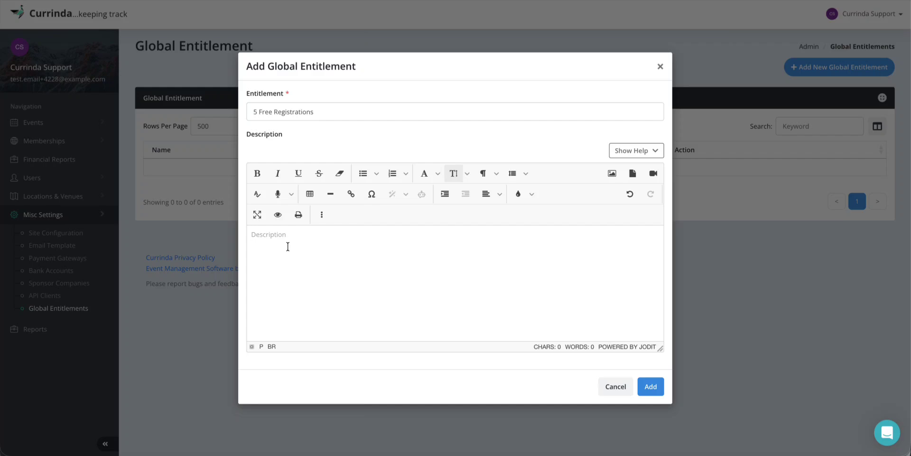
text(5 free registrations for )
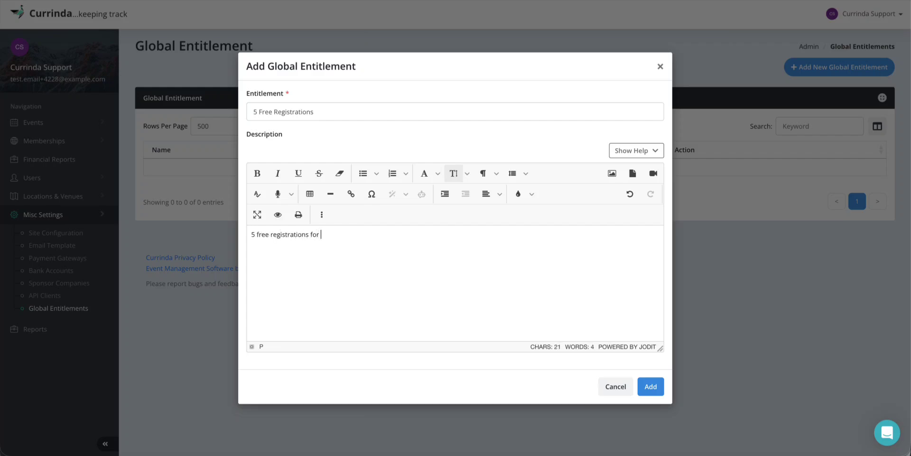
text(the sponsor)
key(Left)
key(Left)
key(Left)
key(Left)
text(people associate)
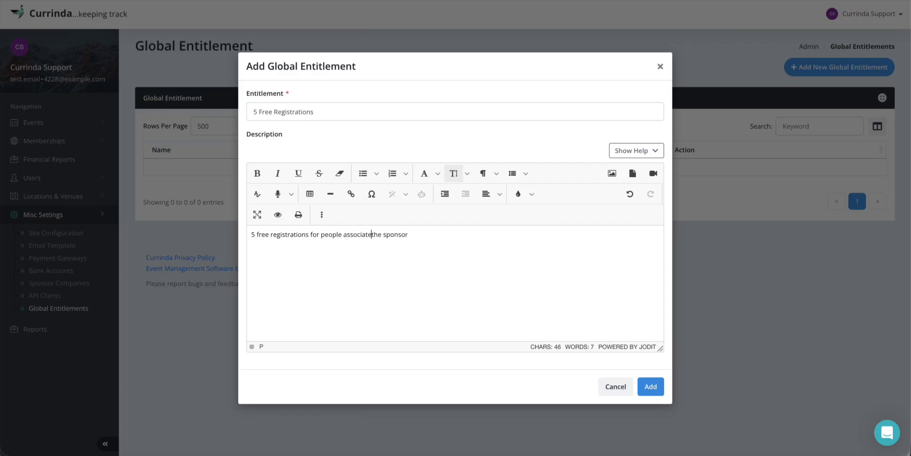
text(d with)
click(453, 240)
text(.)
click(652, 386)
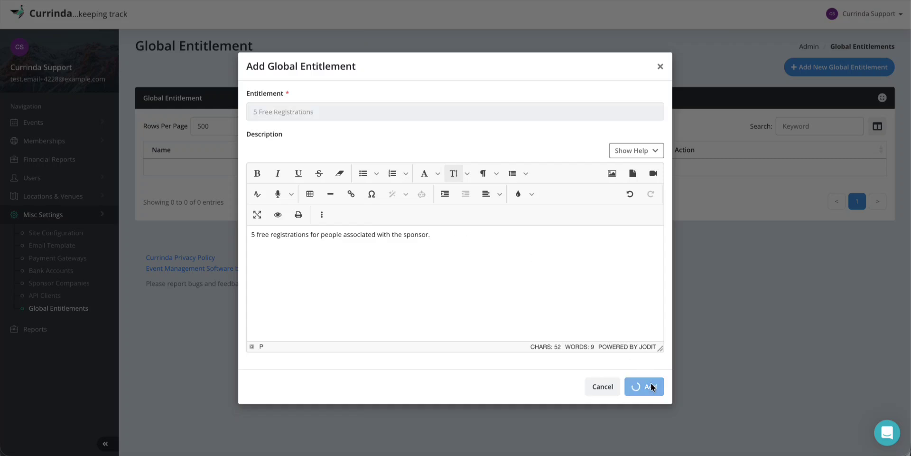